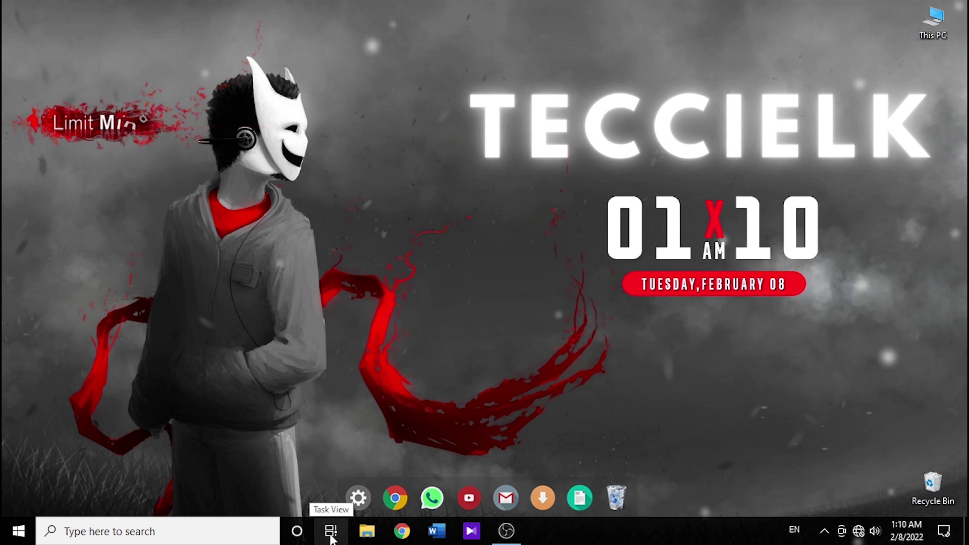
- Show the taskbar options menu and dismiss it without changes
right_click(598, 539)
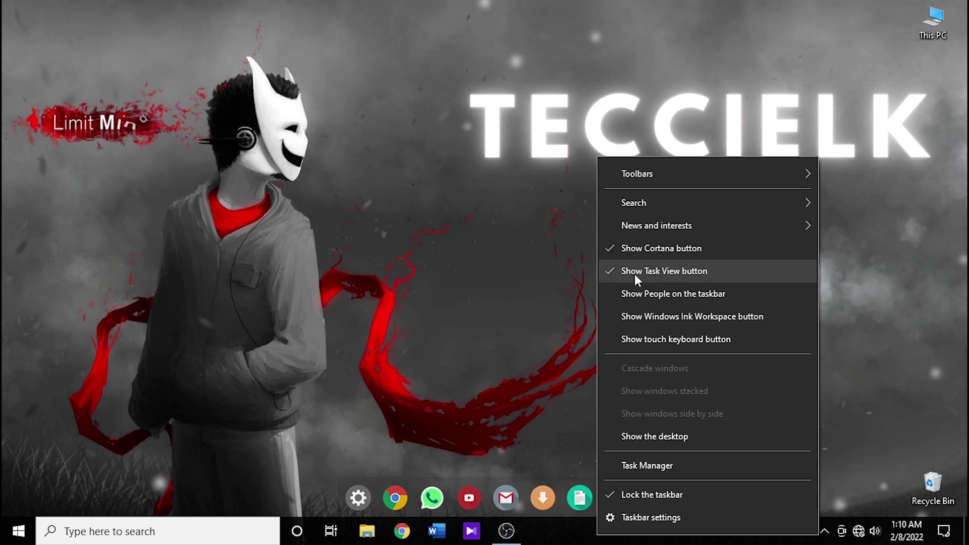
left_click(549, 333)
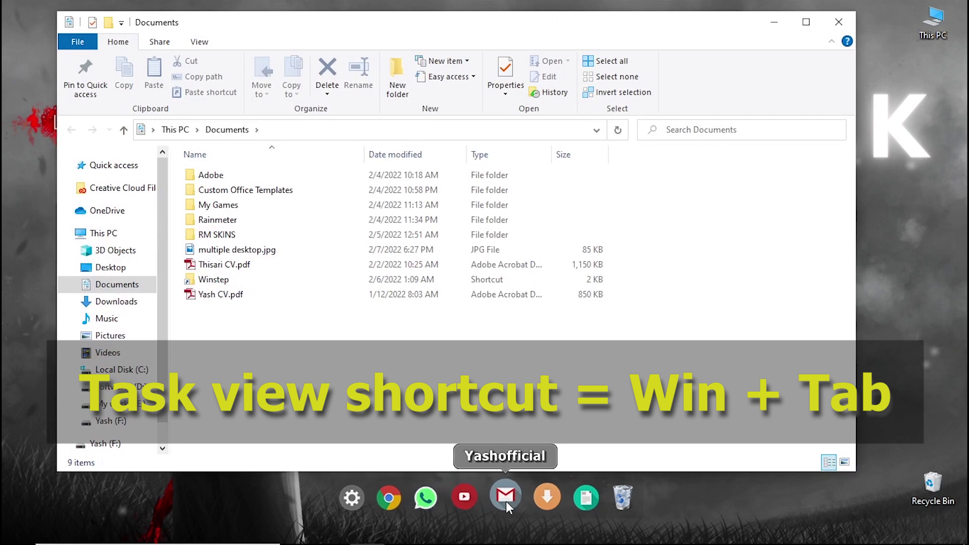
- Launch Gmail in Chrome, move the window up, and bring up Task View
left_click(506, 497)
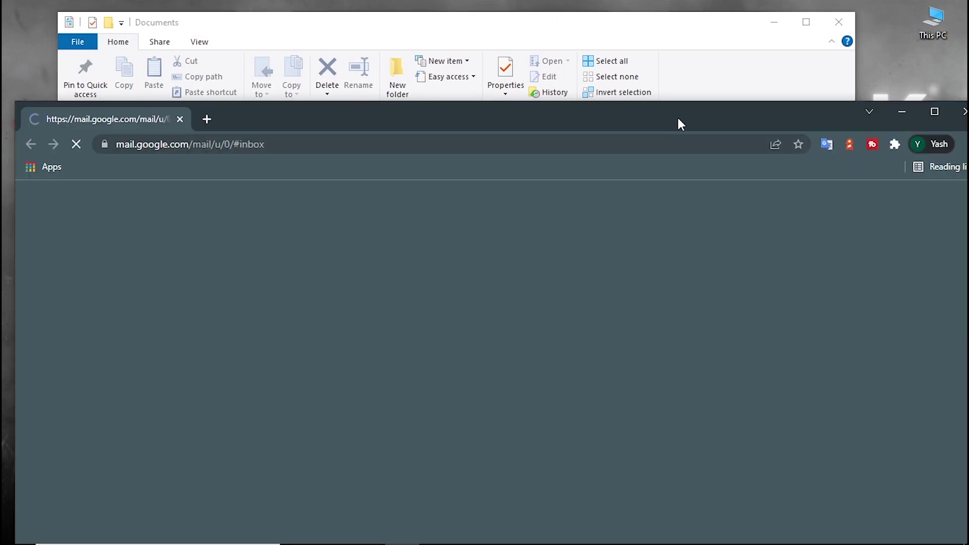
left_click_drag(678, 116, 838, 58)
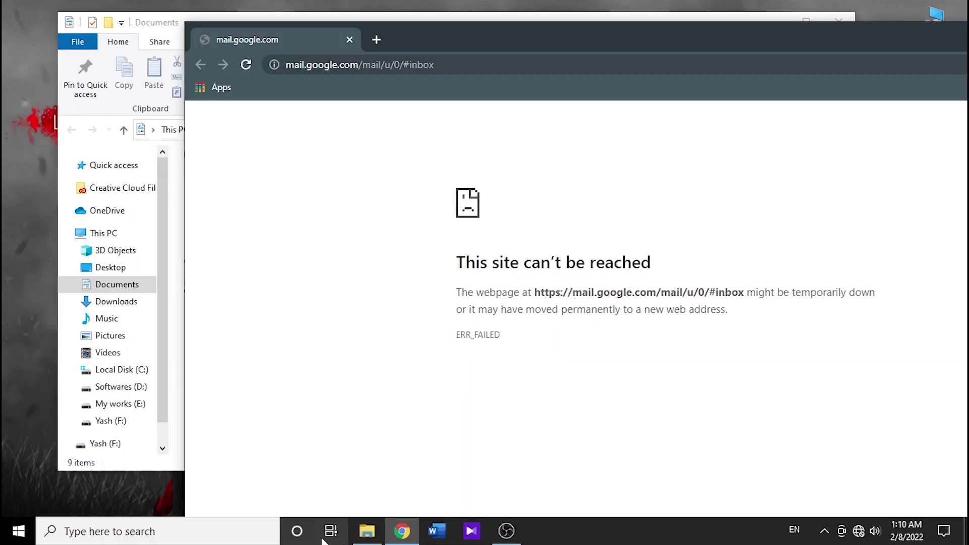
left_click(331, 530)
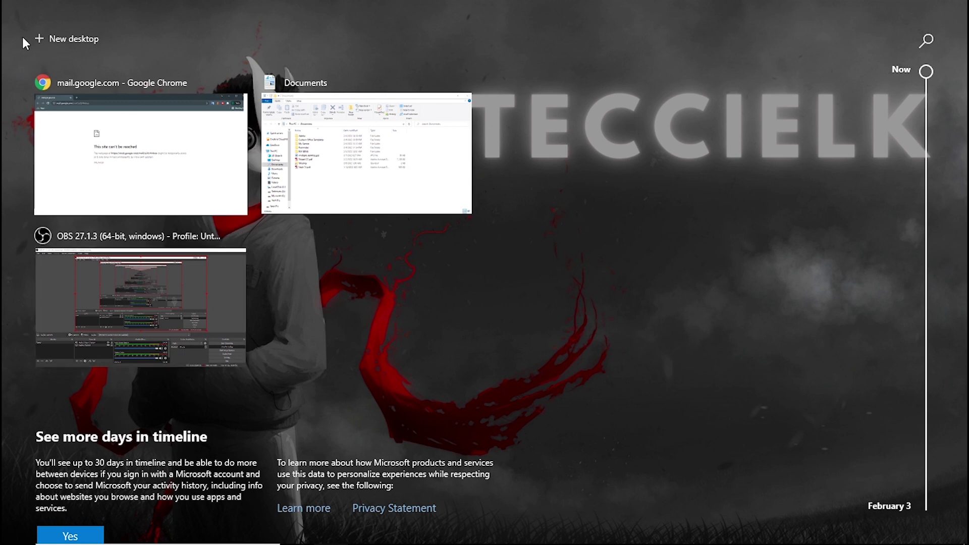
- Create Desktop 2, switch to it, and rename it 'yash' in Task View
left_click(58, 45)
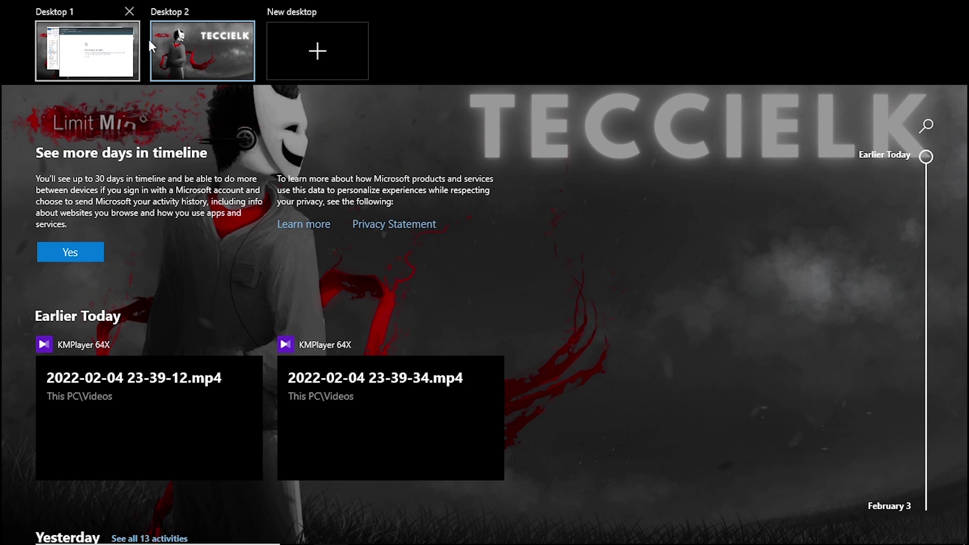
mouse_move(202, 51)
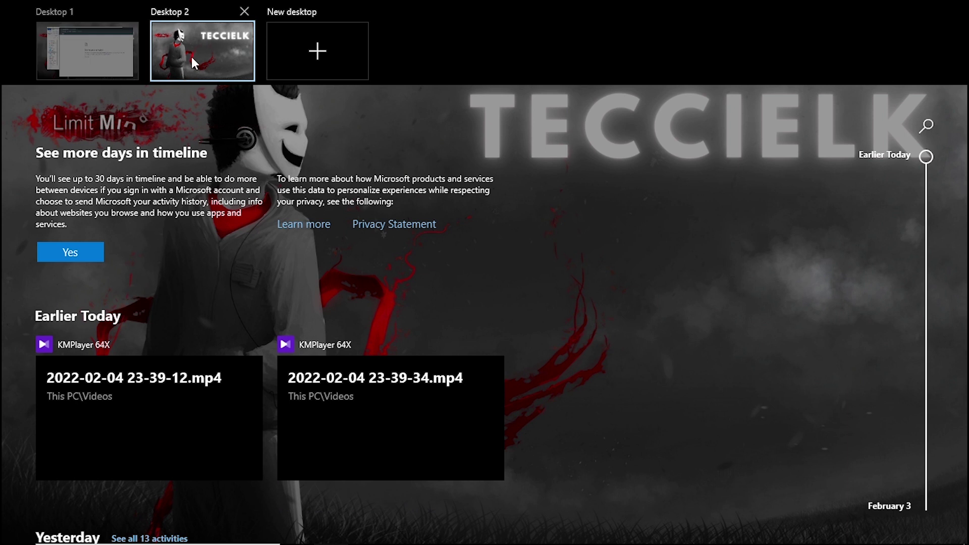
left_click(192, 57)
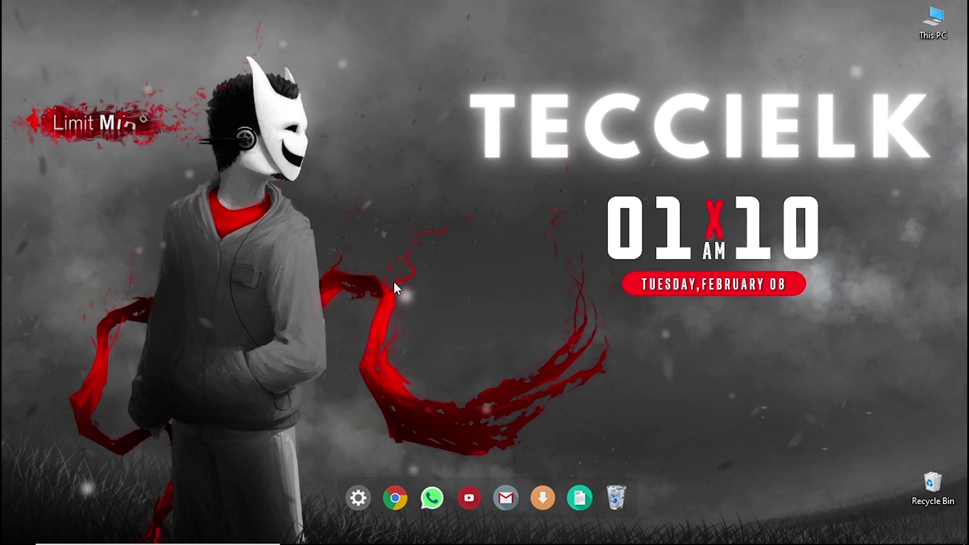
left_click(331, 530)
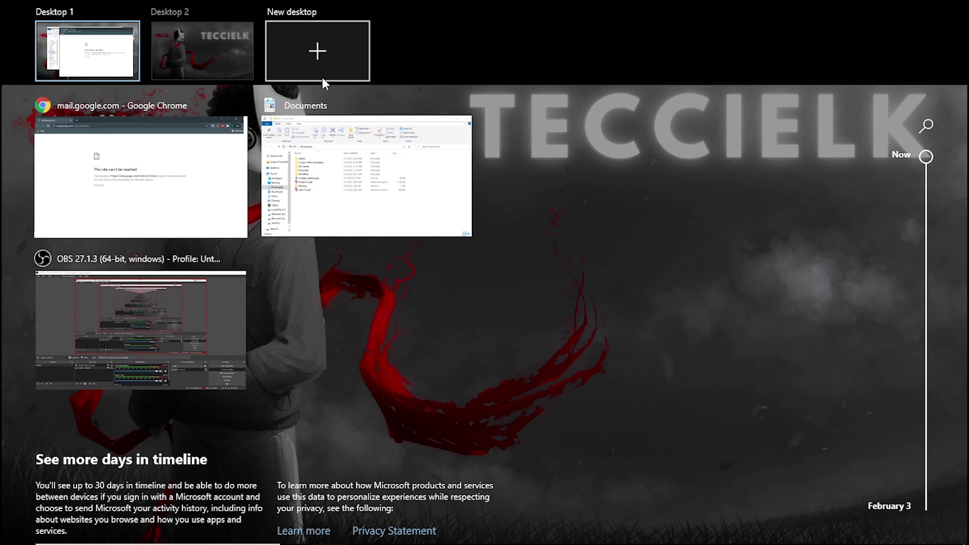
left_click(175, 13)
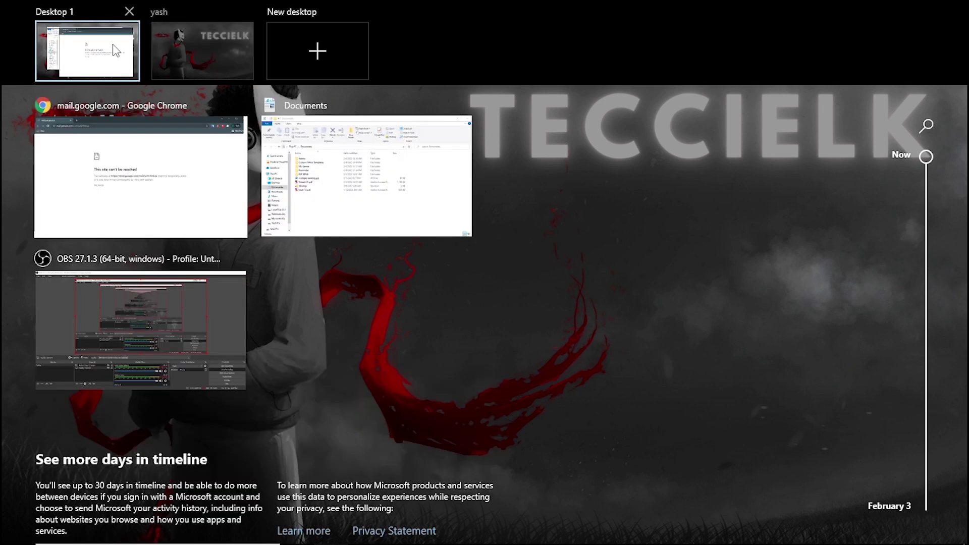
mouse_move(140, 176)
type("yash")
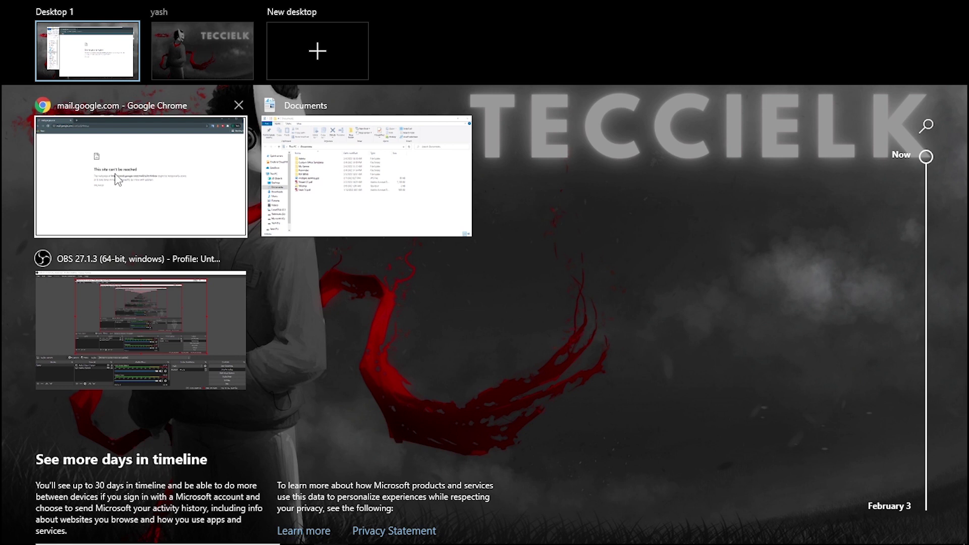
- Add Desktop 3, then move Chrome onto 'yash' and Documents onto Desktop 3
left_click(333, 48)
left_click(371, 47)
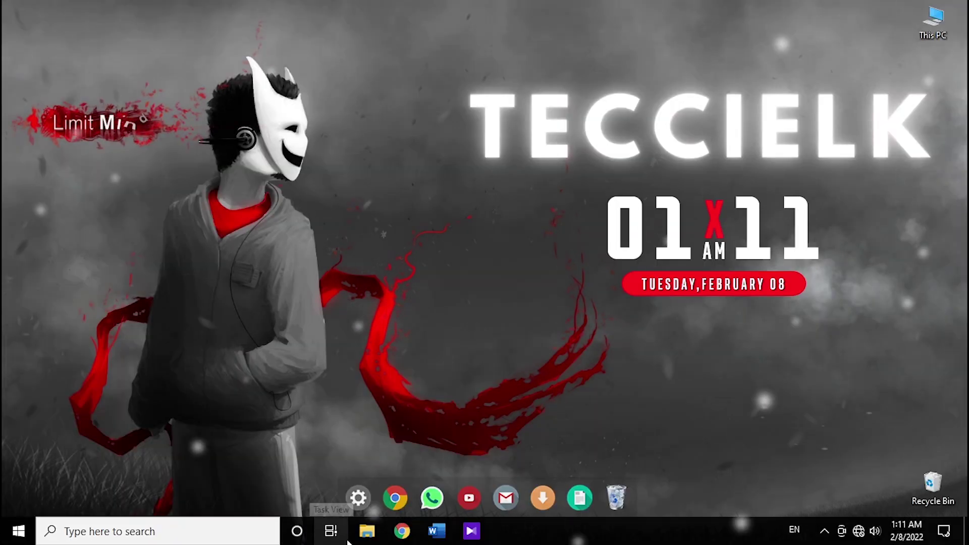
left_click(333, 531)
mouse_move(88, 51)
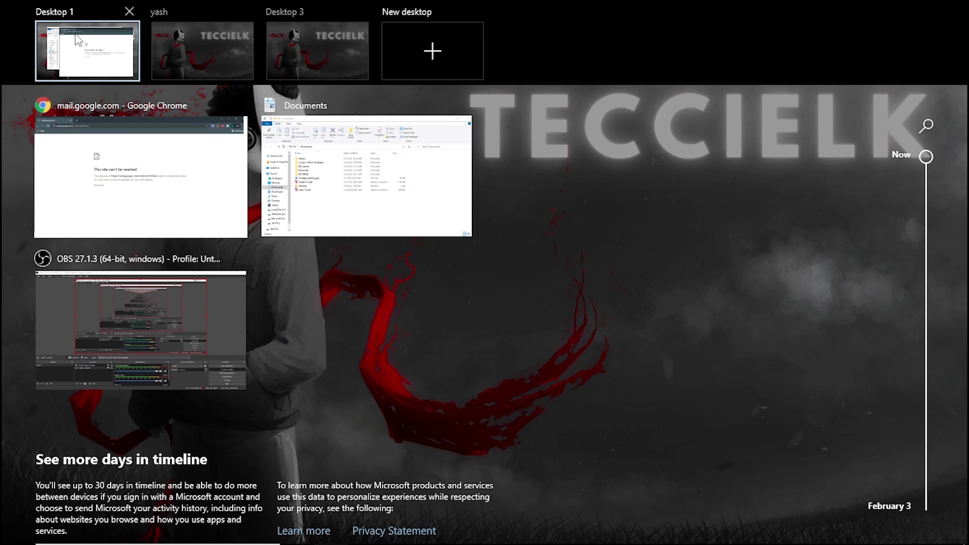
left_click_drag(129, 227, 214, 76)
left_click_drag(152, 175, 328, 63)
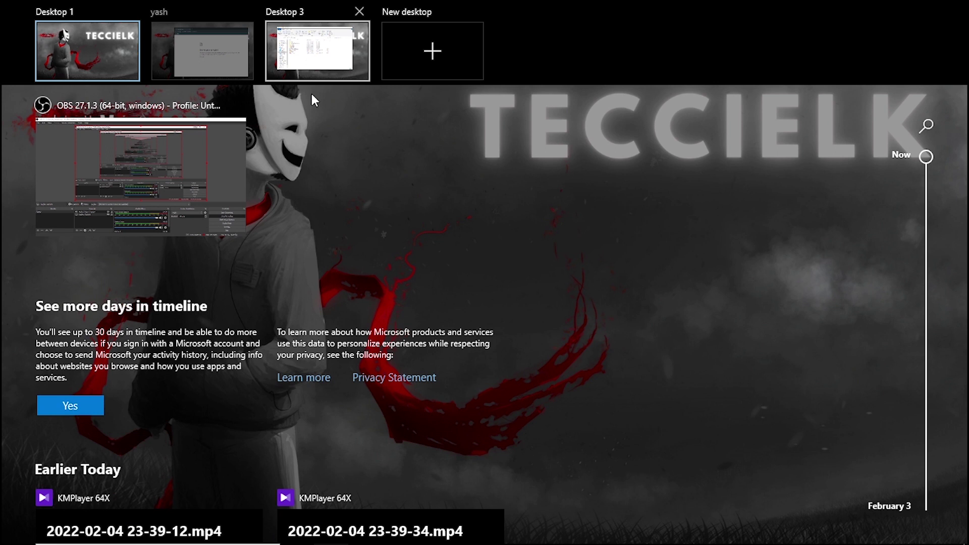
- Switch to 'yash' and then Desktop 3 to verify each holds its window
left_click(229, 70)
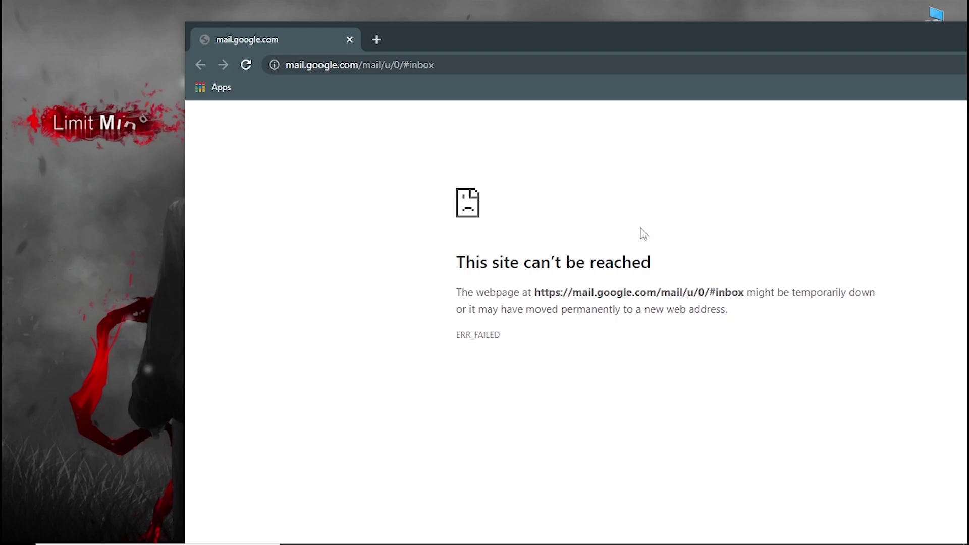
mouse_move(484, 541)
left_click(329, 531)
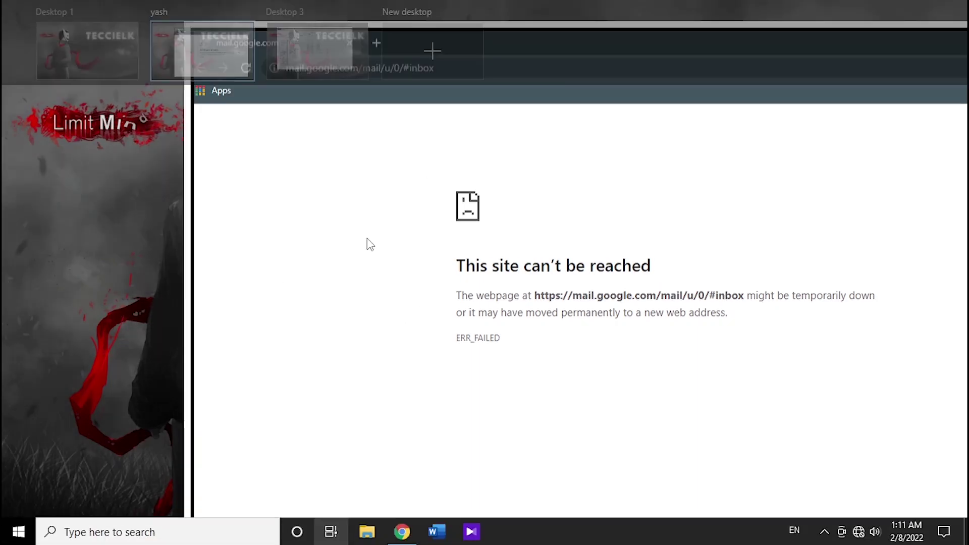
left_click(343, 52)
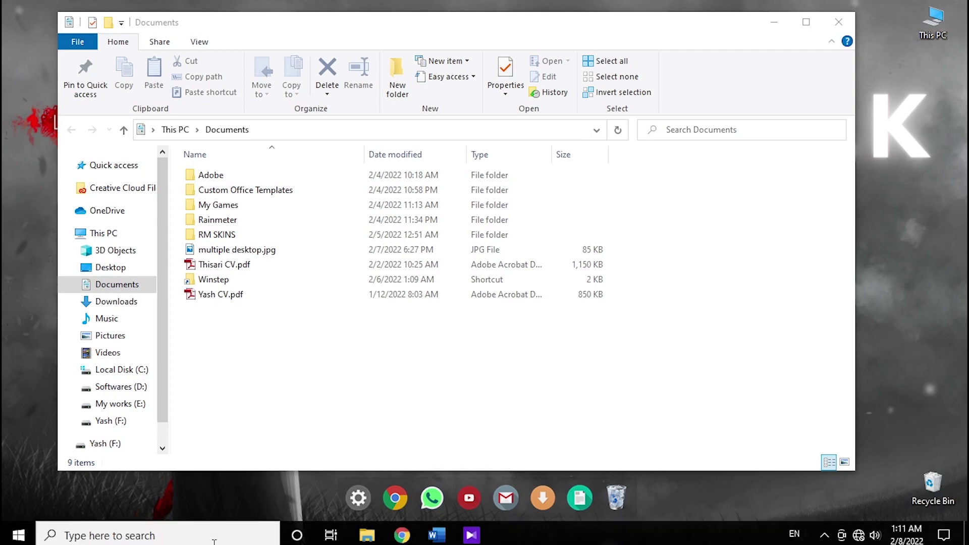
left_click(331, 531)
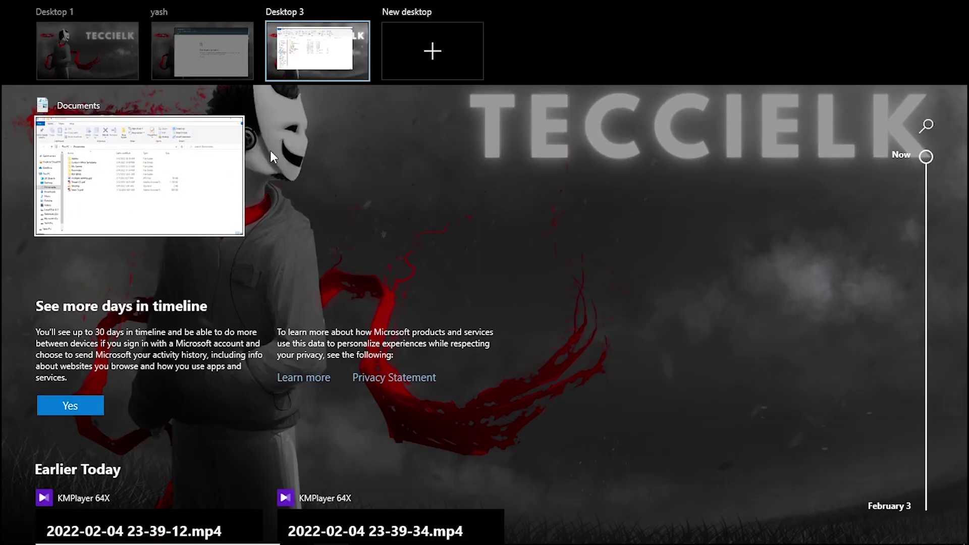
mouse_move(316, 51)
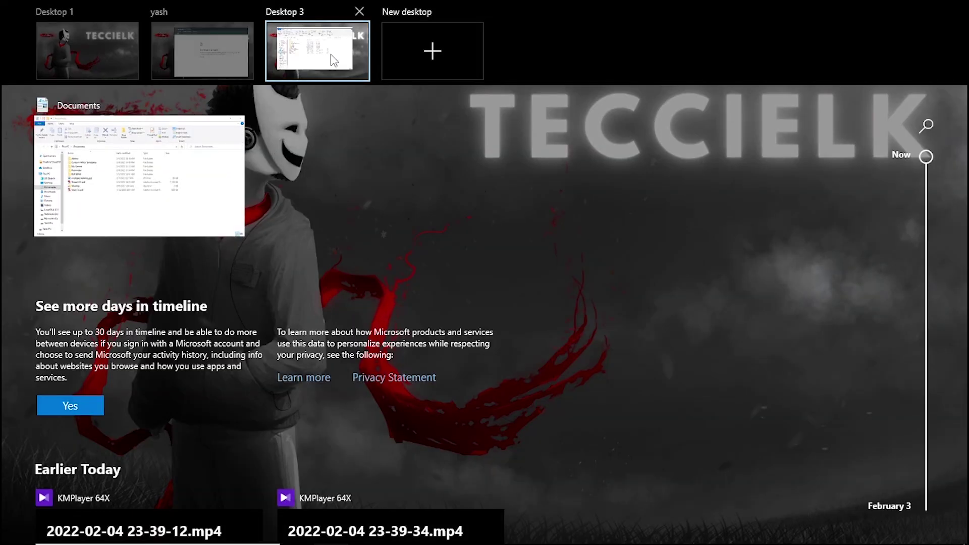
- Remove Desktop 3 and the 'yash' desktop so all windows return to Desktop 1
left_click(359, 11)
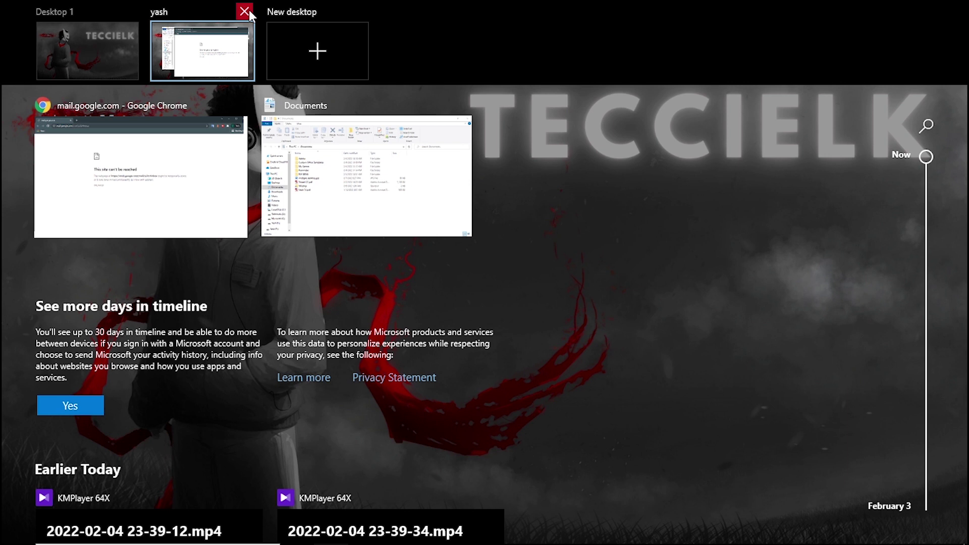
left_click(248, 9)
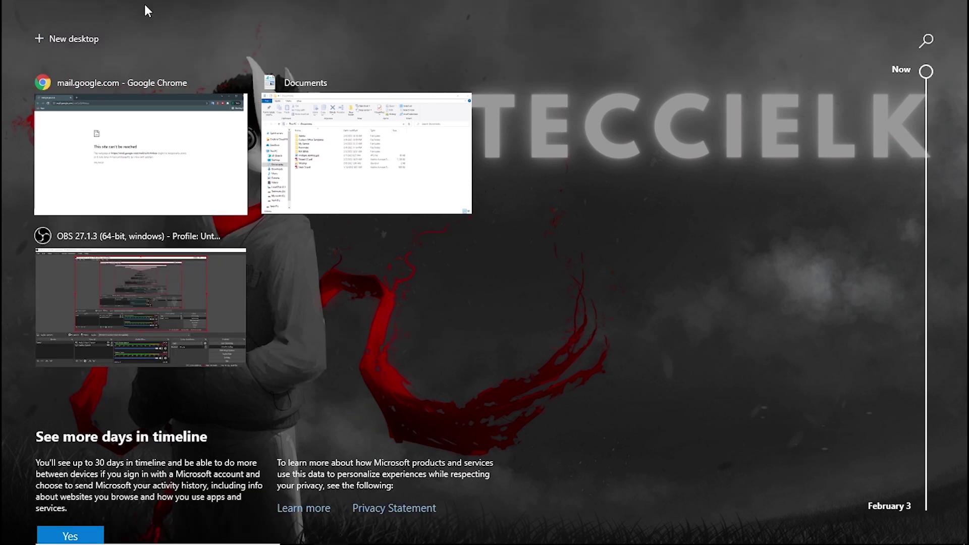
- Leave Task View, close Chrome, minimize Documents, and create a desktop with Ctrl+Win+D
left_click(433, 33)
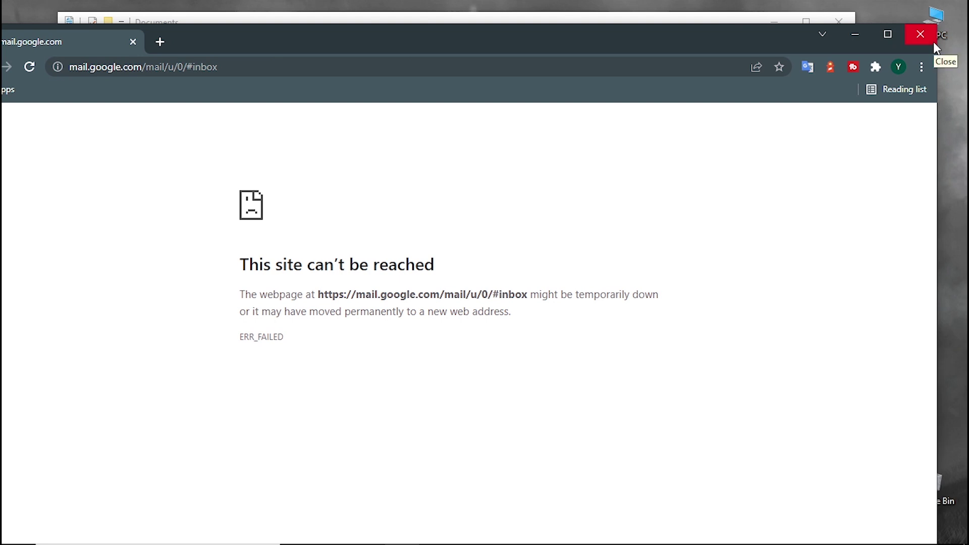
left_click(855, 34)
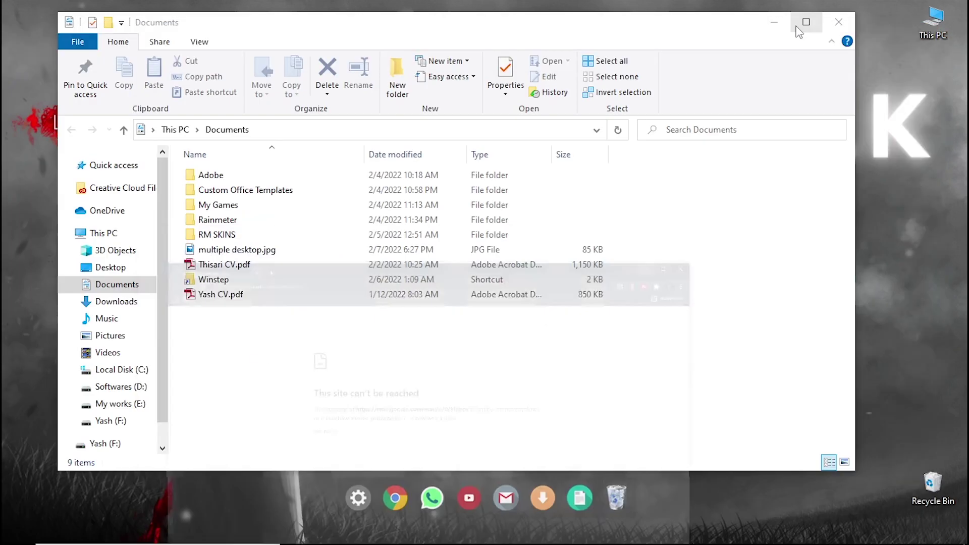
left_click(780, 23)
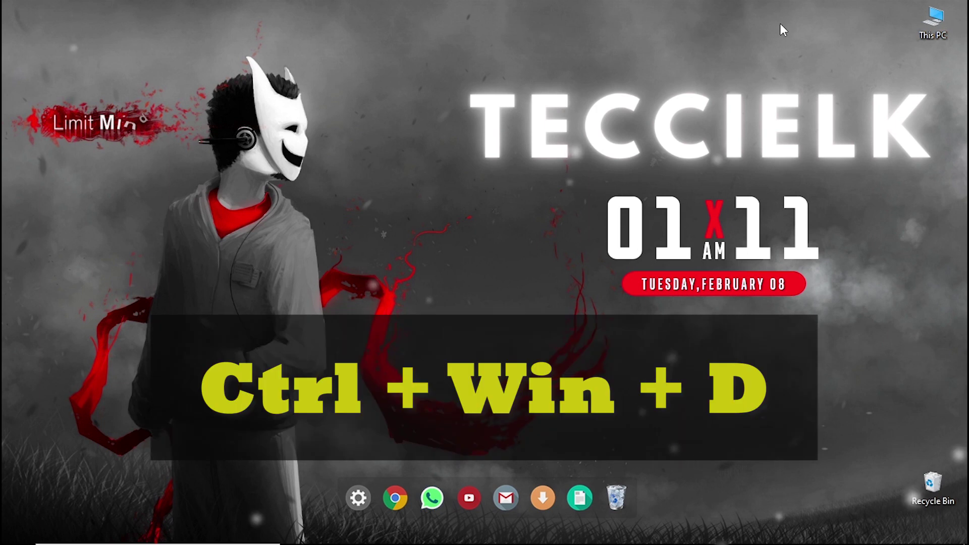
key("ctrl+super+d")
key("ctrl+super+d")
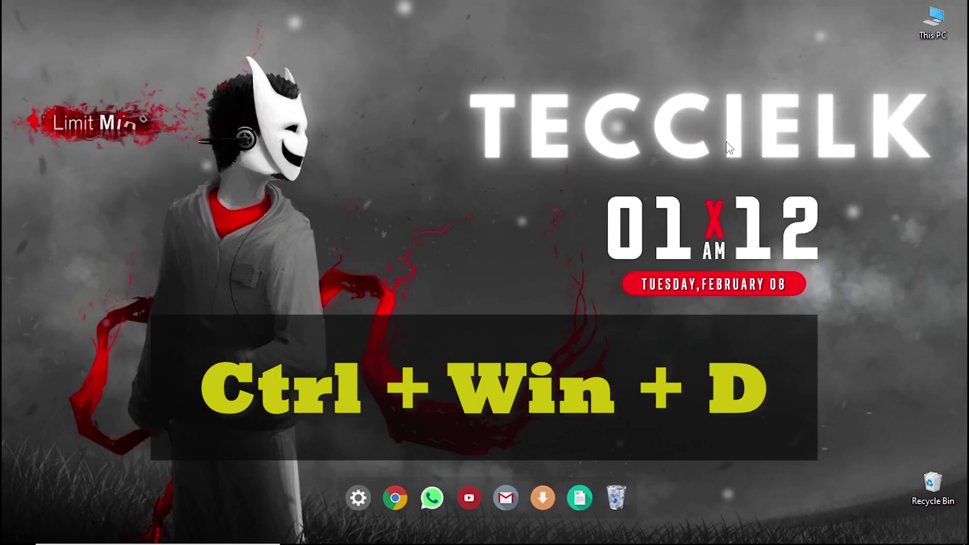